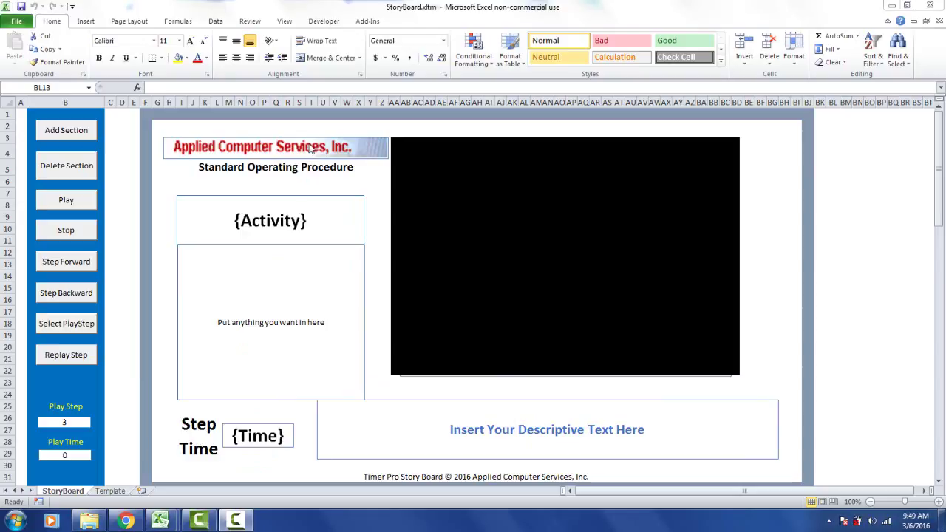
# - Select the {Activity} box and browse the Insert tab's Shapes gallery without adding a shape
pyautogui.click(313, 215)
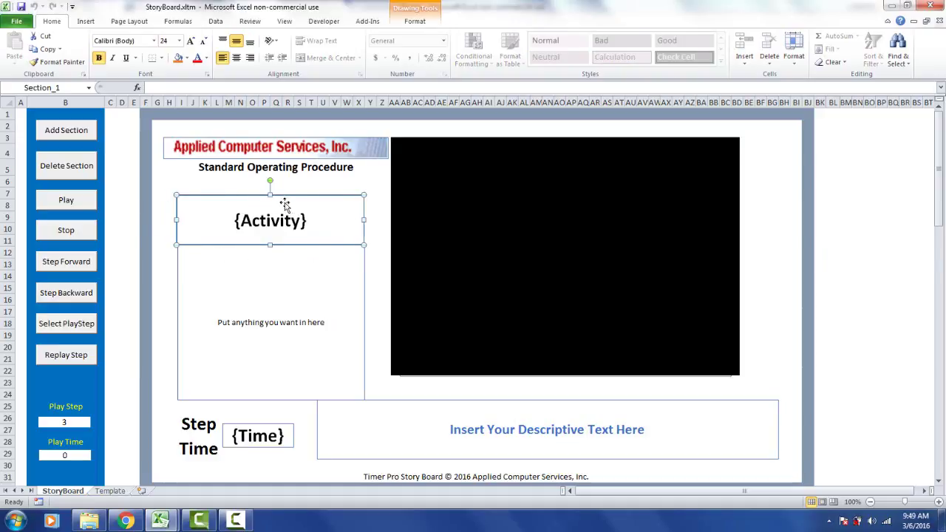
pyautogui.click(87, 23)
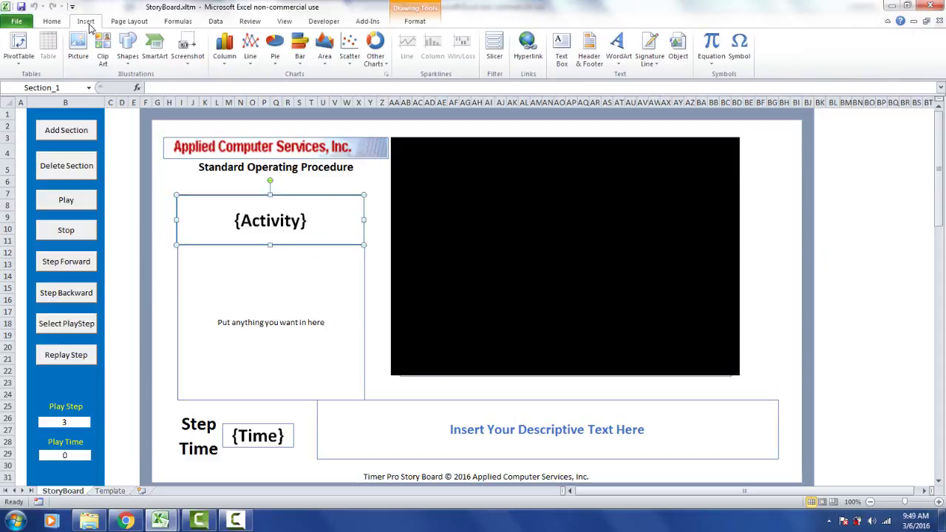
pyautogui.click(127, 46)
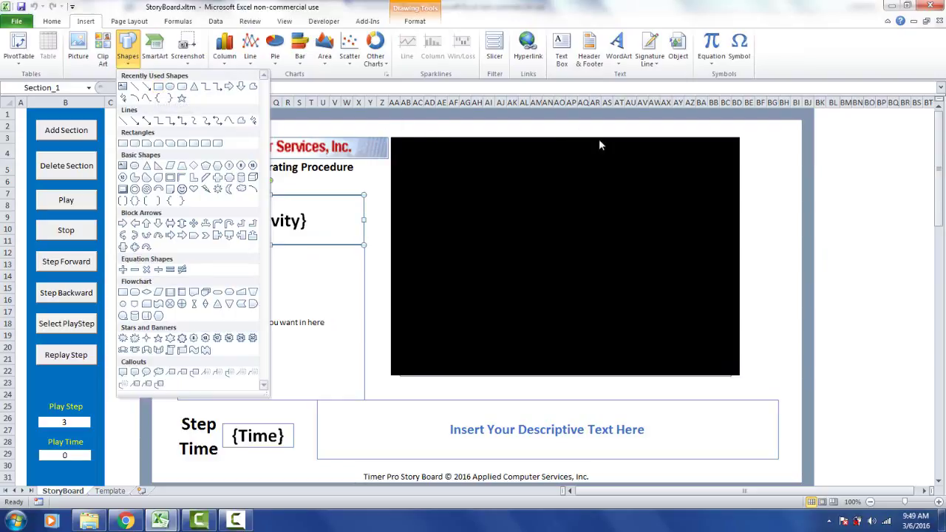
pyautogui.click(838, 180)
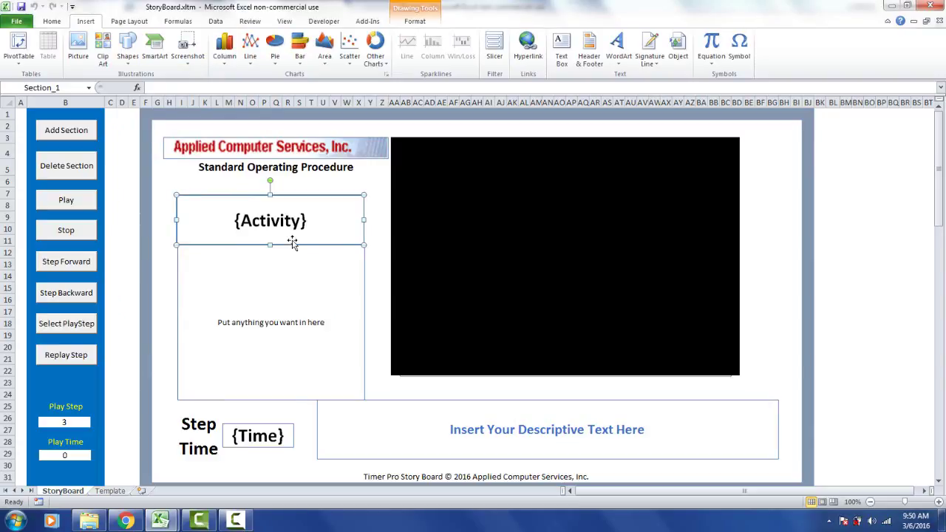
pyautogui.click(284, 282)
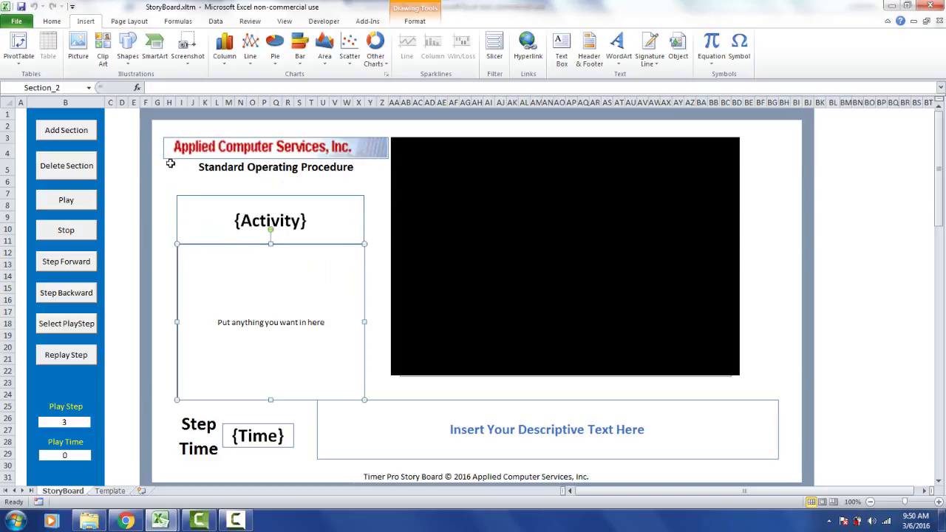
pyautogui.click(63, 87)
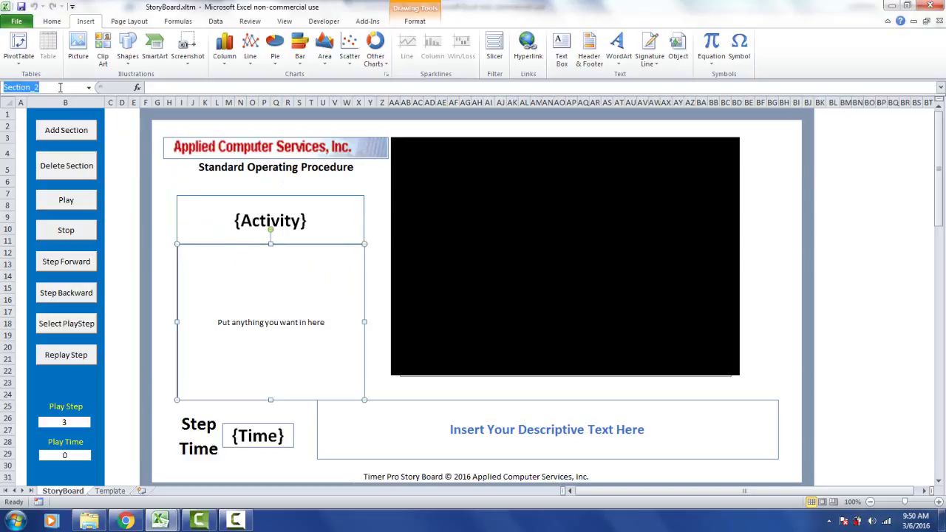
pyautogui.click(50, 87)
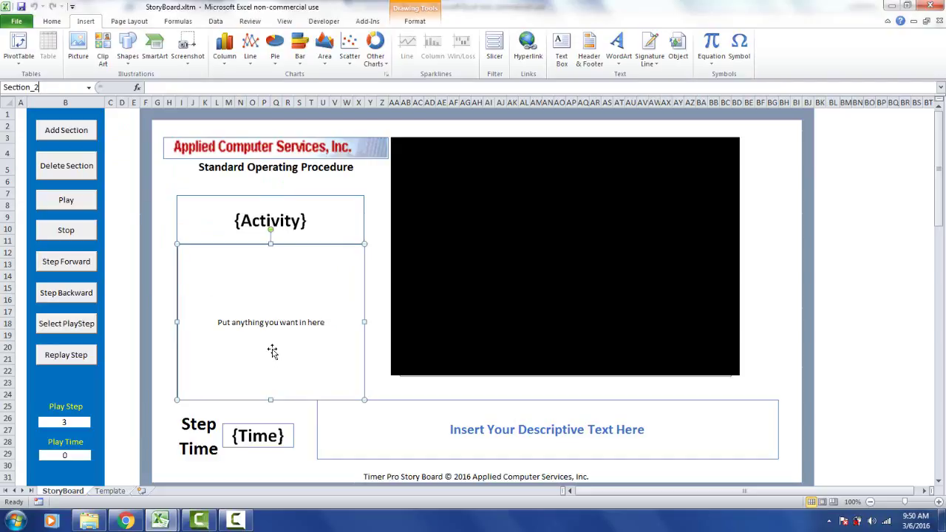
pyautogui.click(226, 225)
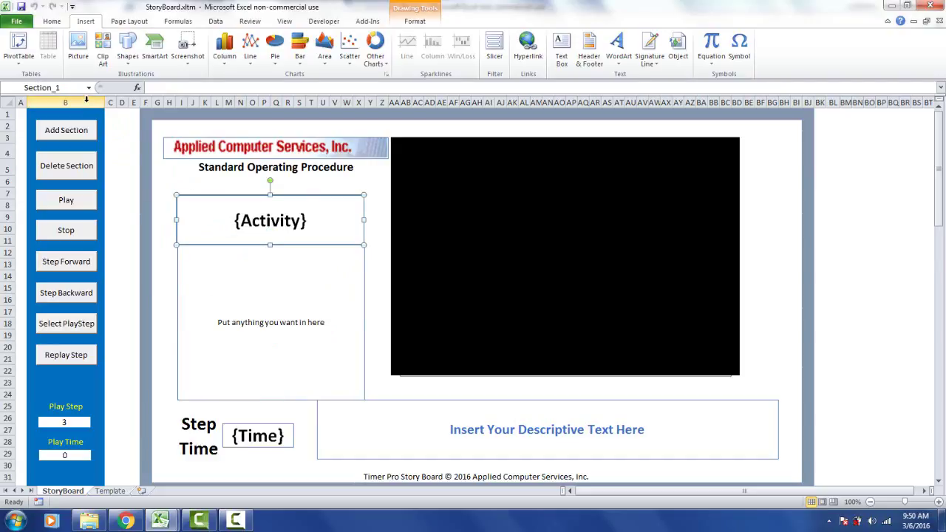
pyautogui.click(273, 152)
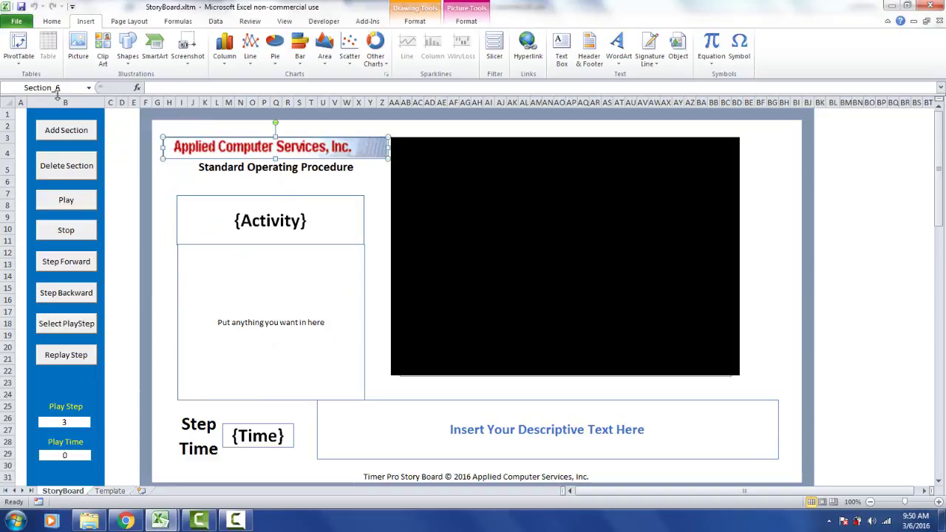
pyautogui.click(269, 434)
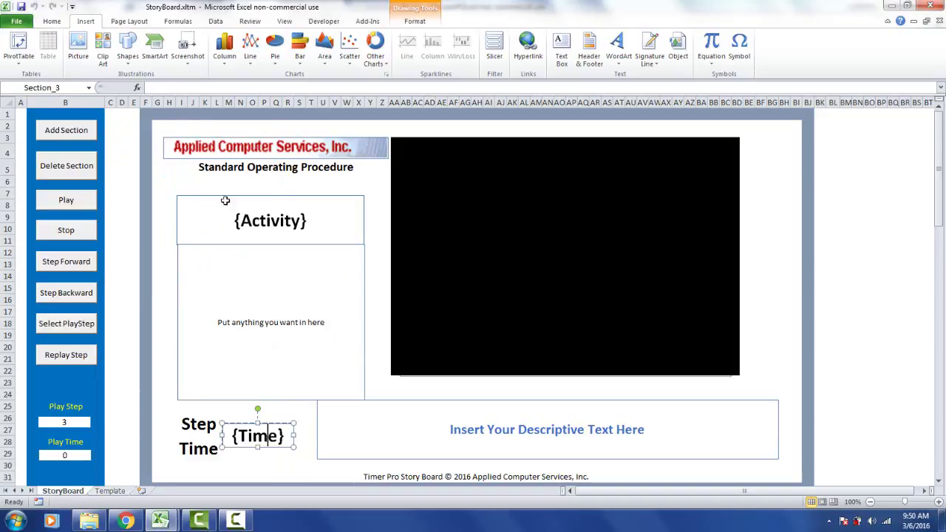
pyautogui.click(395, 438)
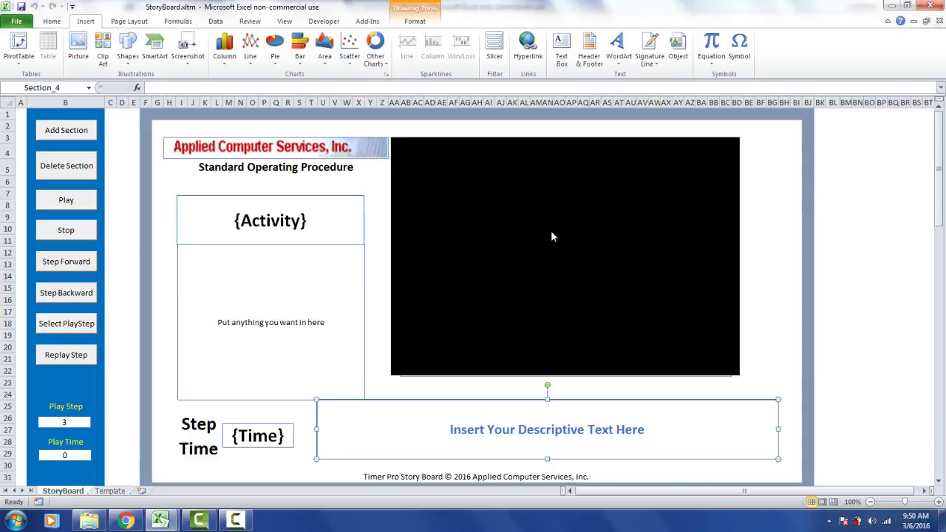
pyautogui.click(252, 168)
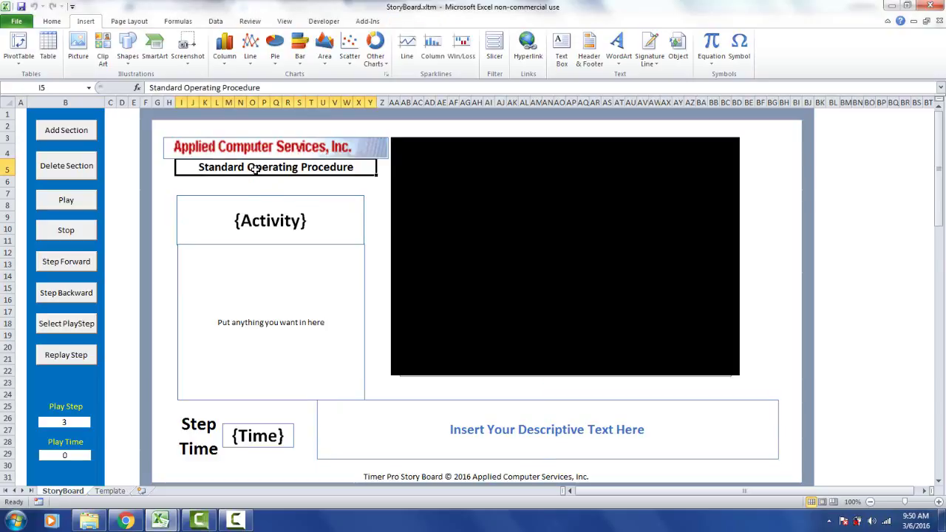
pyautogui.click(204, 433)
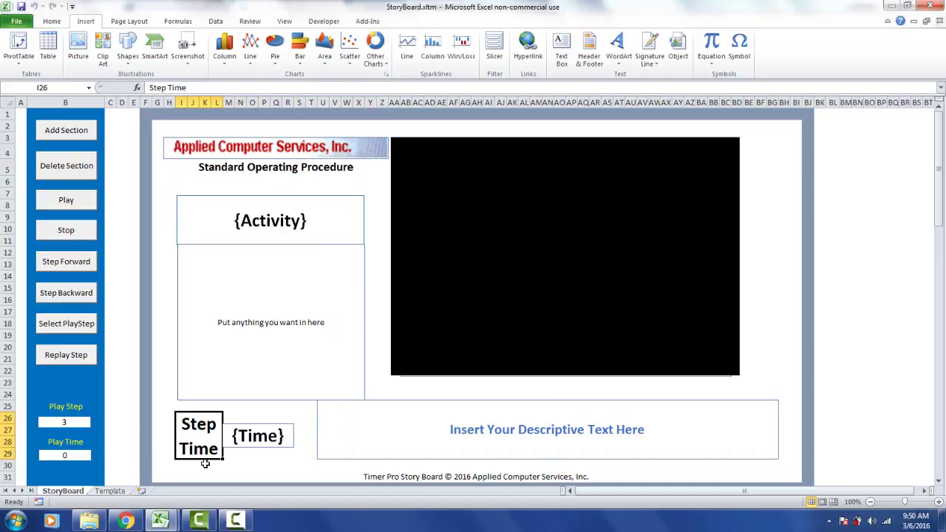
pyautogui.click(414, 477)
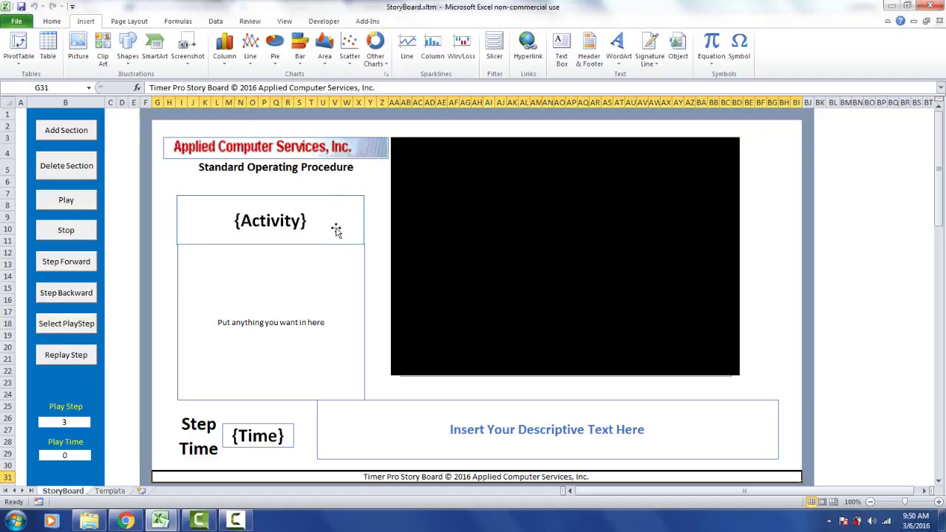
pyautogui.click(371, 243)
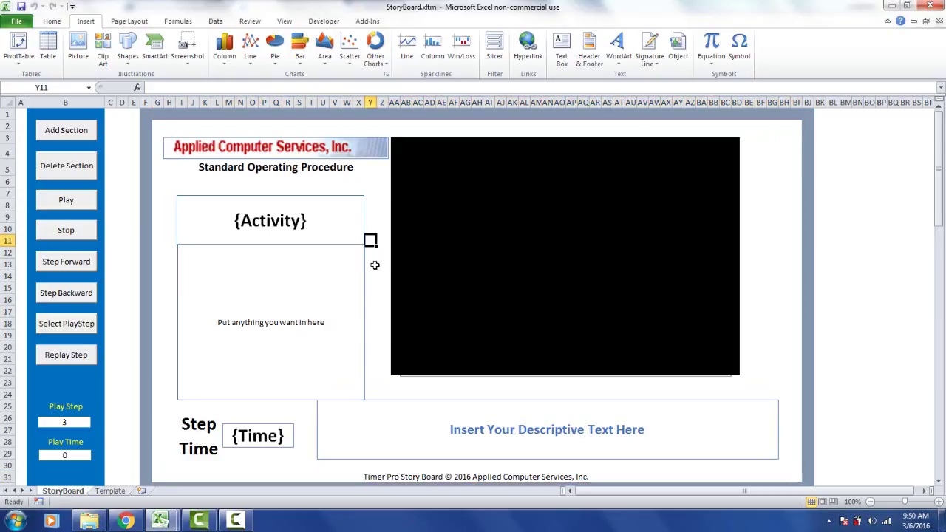
# - Delete Section_2, the 'Put anything you want in here' box, through the Delete Section list
pyautogui.click(365, 264)
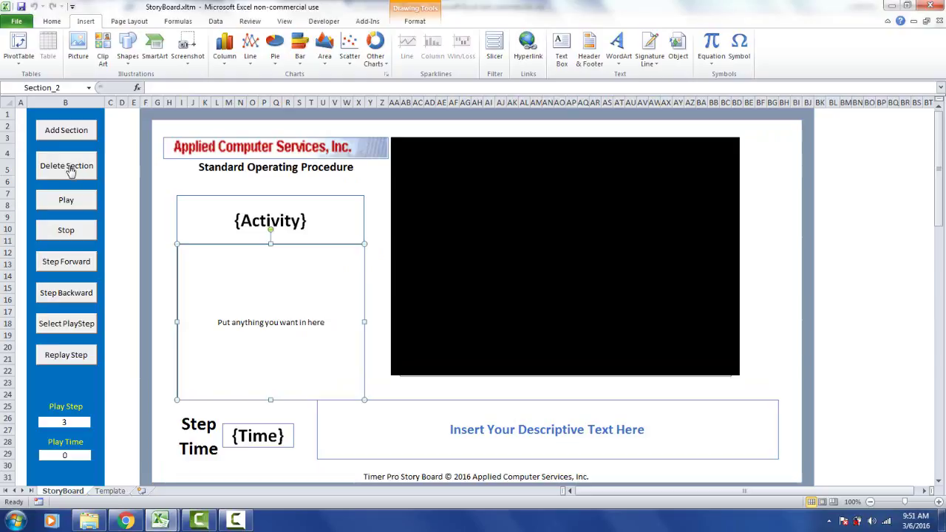
pyautogui.click(66, 168)
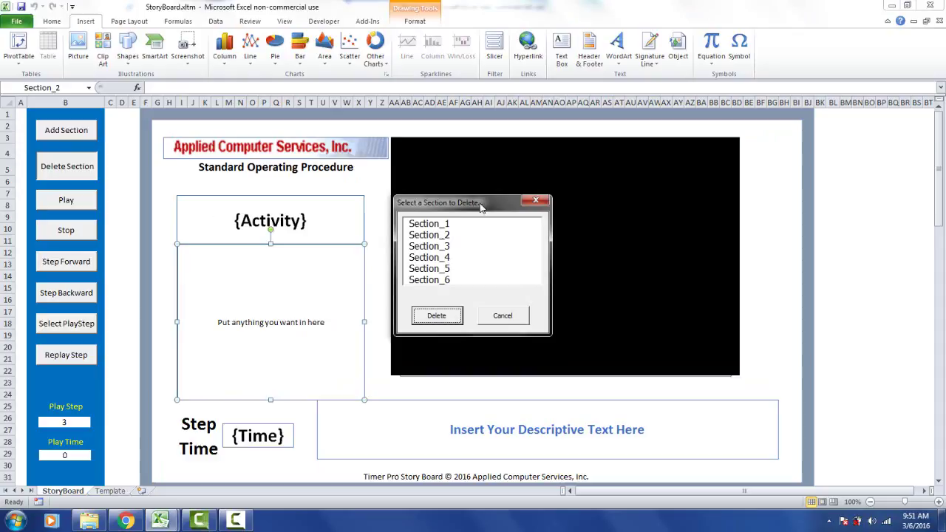
pyautogui.moveTo(478, 203); pyautogui.dragTo(499, 198)
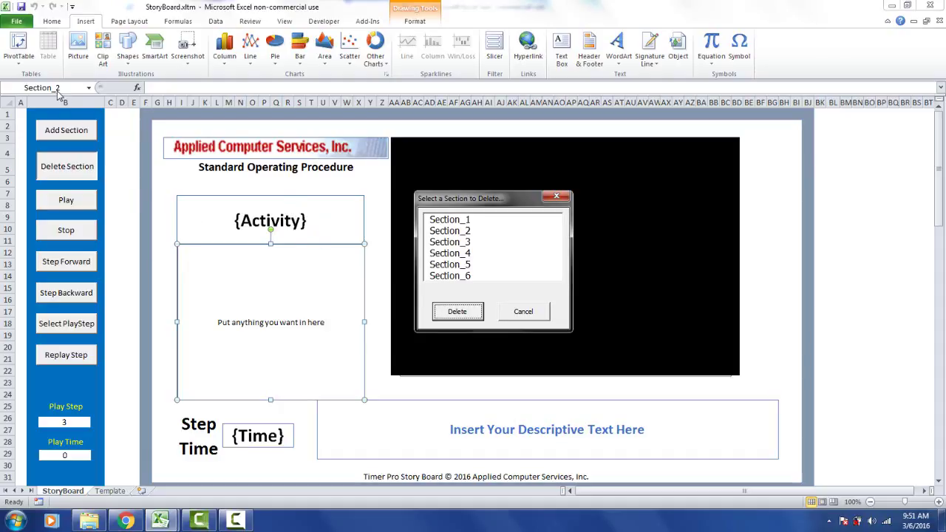
pyautogui.click(461, 234)
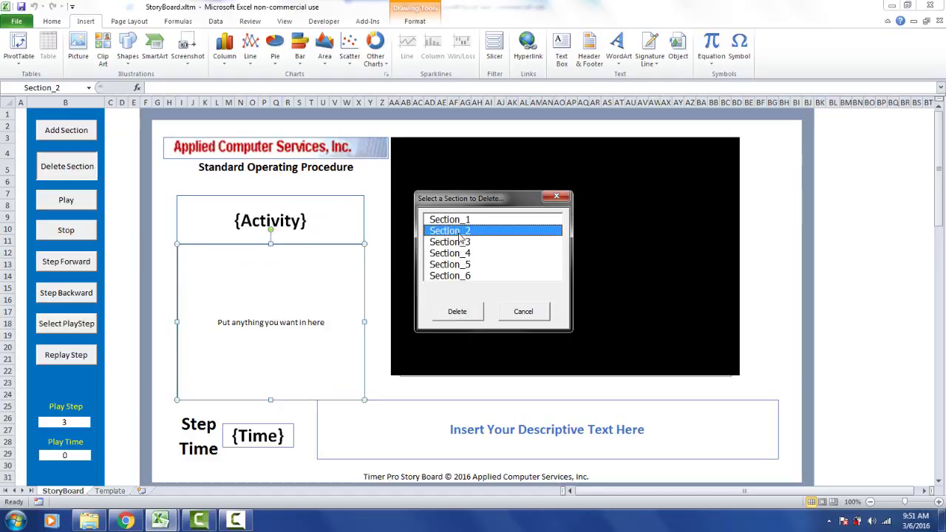
pyautogui.click(464, 314)
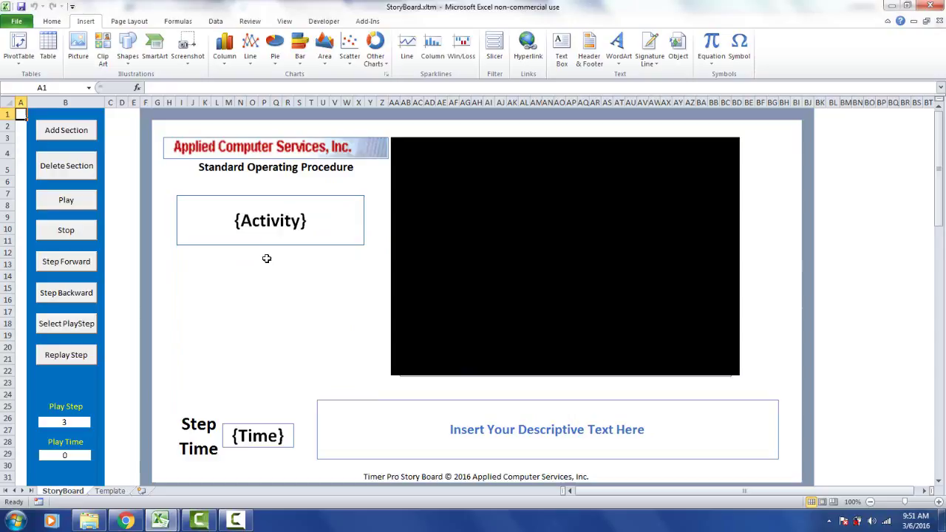
# - Delete Section_1, the {Activity} box, from the storyboard
pyautogui.click(259, 221)
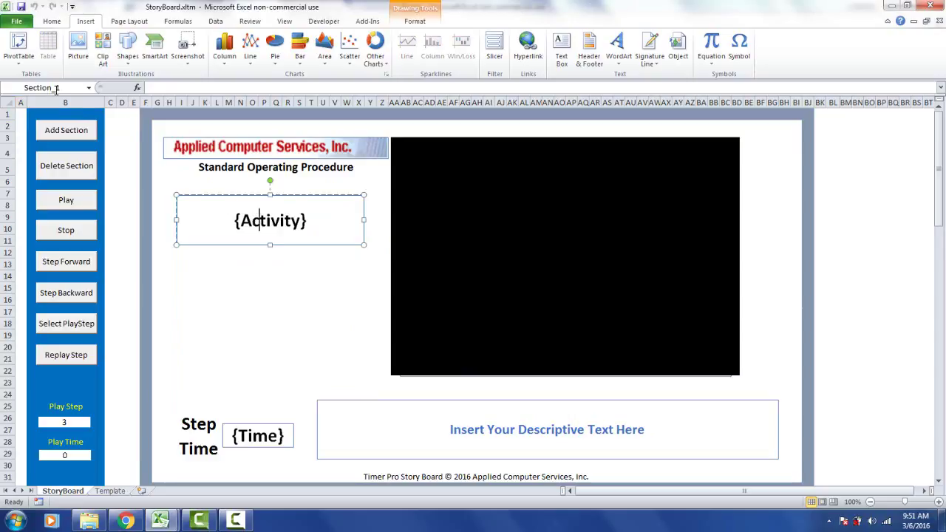
pyautogui.click(87, 171)
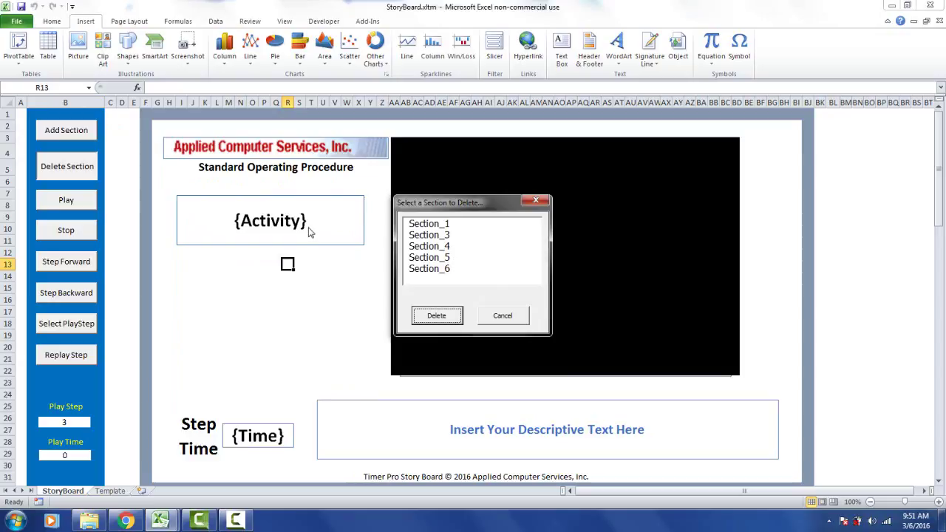
pyautogui.click(451, 225)
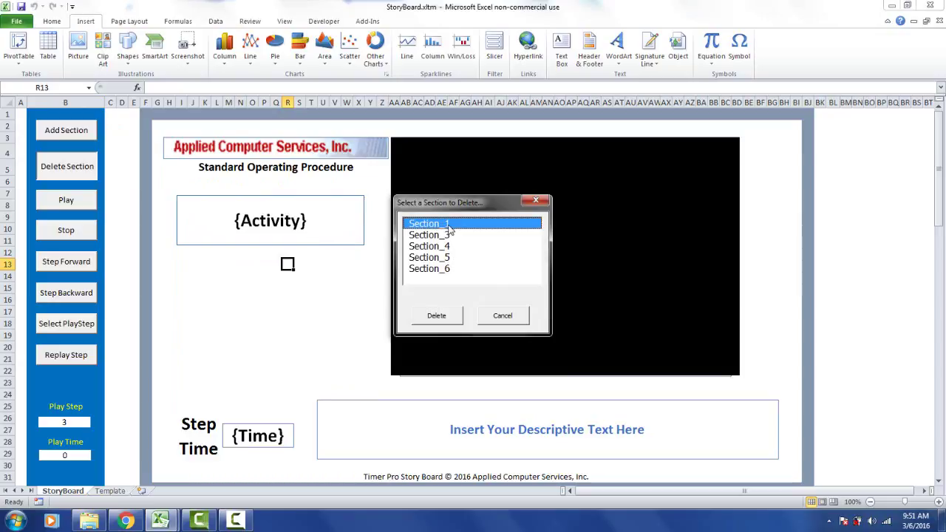
pyautogui.click(446, 317)
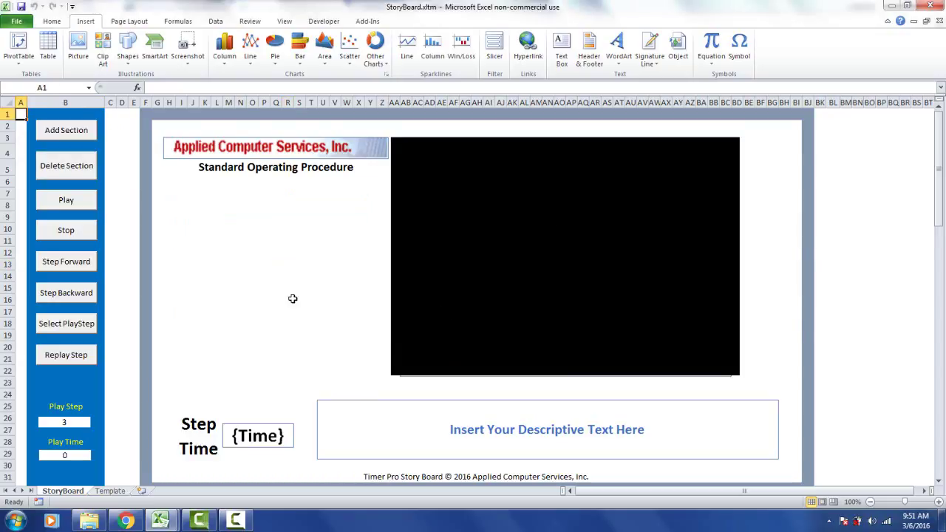
# - Delete Section_3, the {Time} box, from the storyboard
pyautogui.click(287, 439)
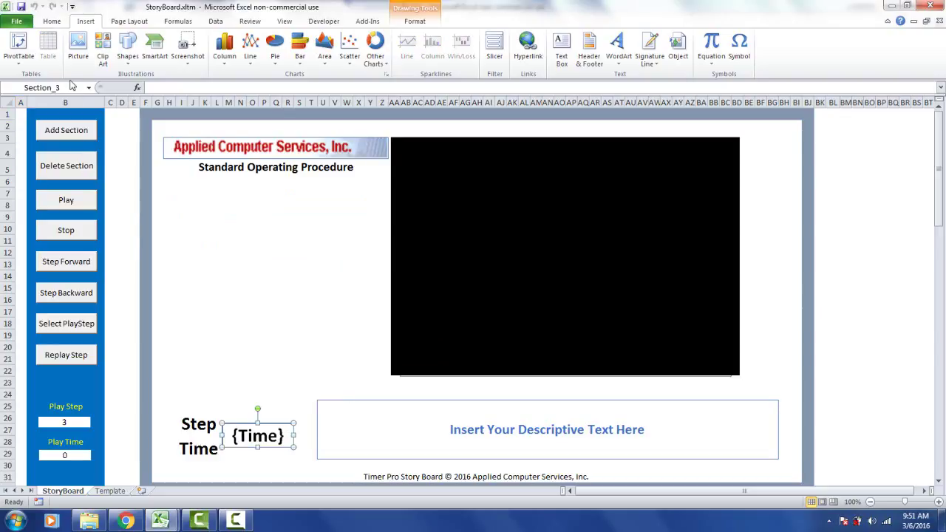
pyautogui.click(226, 265)
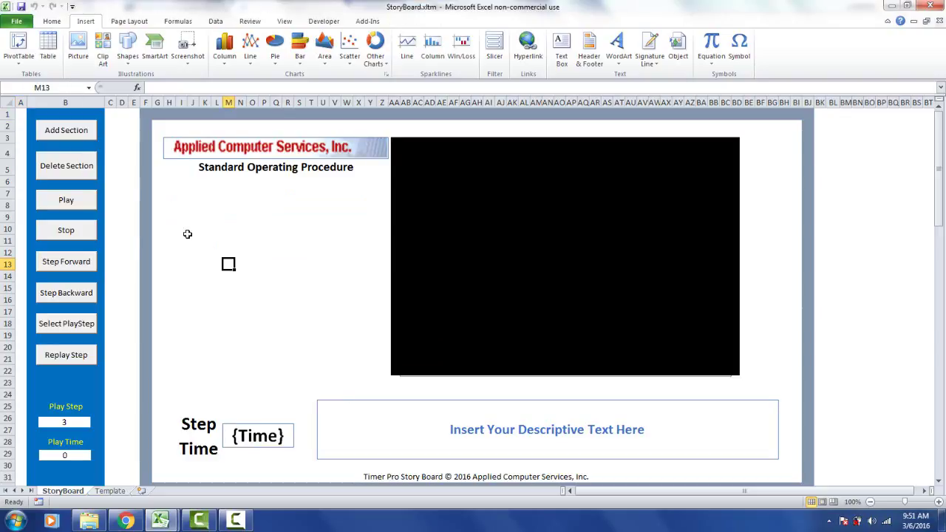
pyautogui.click(75, 167)
pyautogui.click(450, 229)
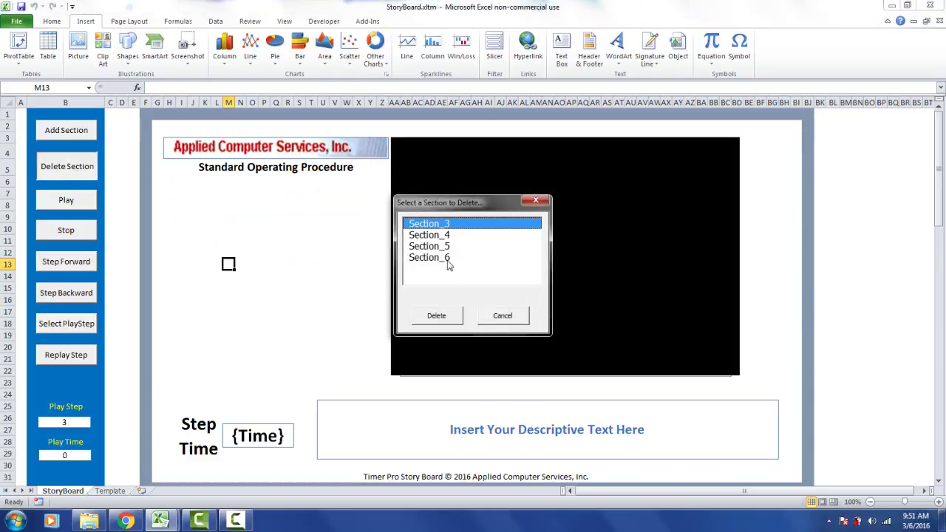
pyautogui.click(437, 317)
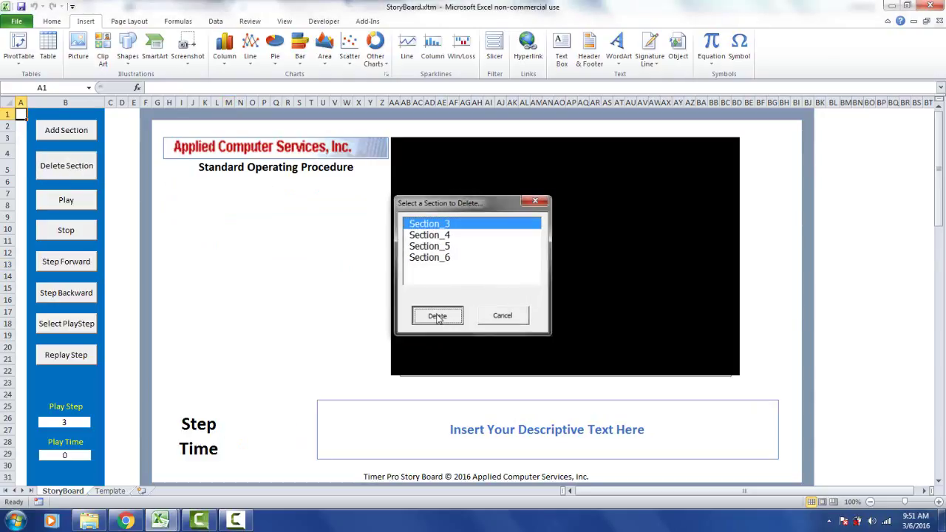
# - Delete Section_4, the descriptive text box
pyautogui.click(378, 440)
pyautogui.click(81, 170)
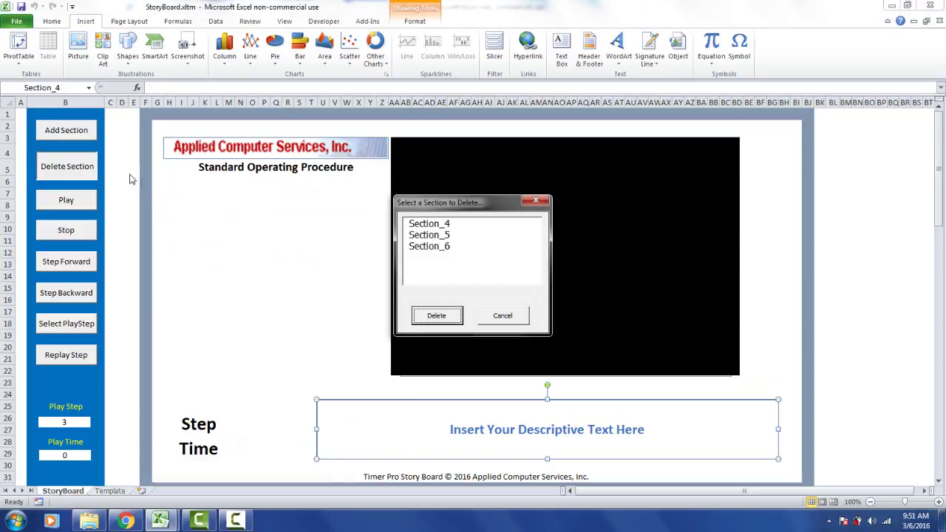
pyautogui.click(439, 227)
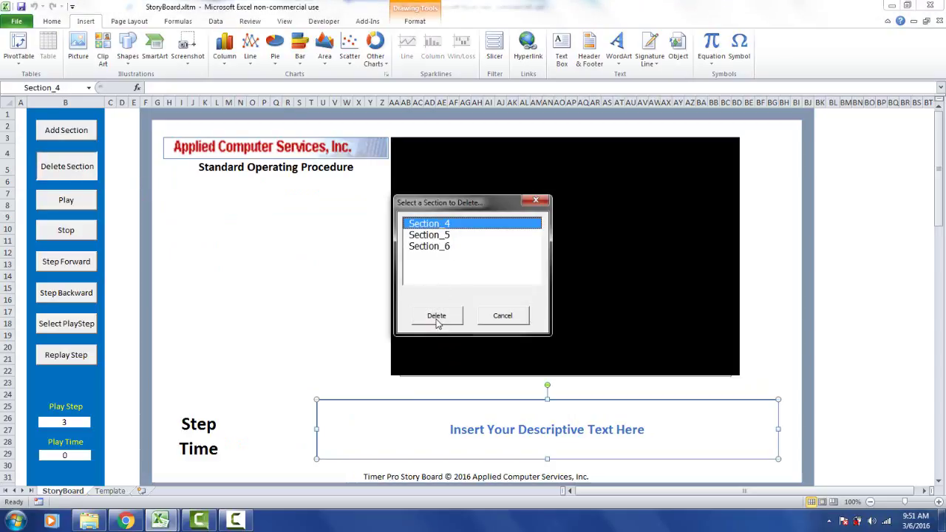
pyautogui.click(436, 316)
# - Delete Section_6 to remove the company logo picture
pyautogui.click(280, 147)
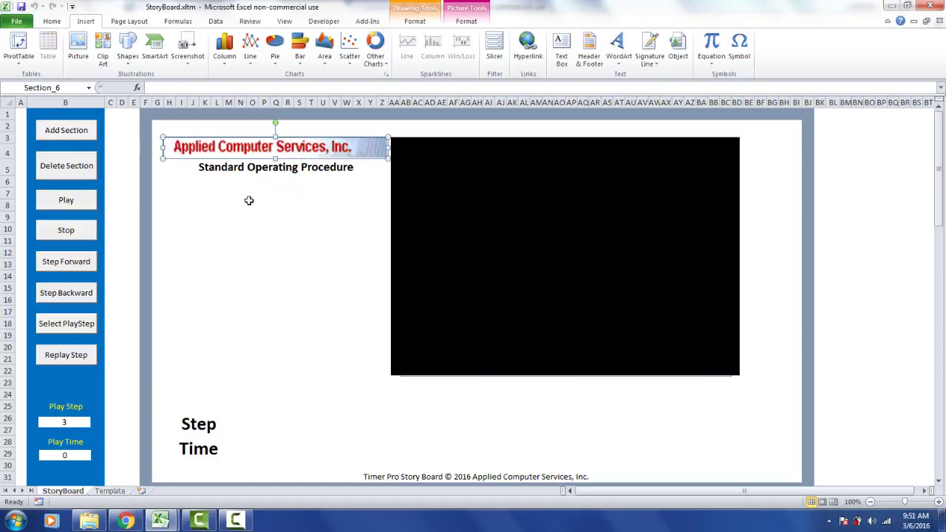
pyautogui.click(87, 167)
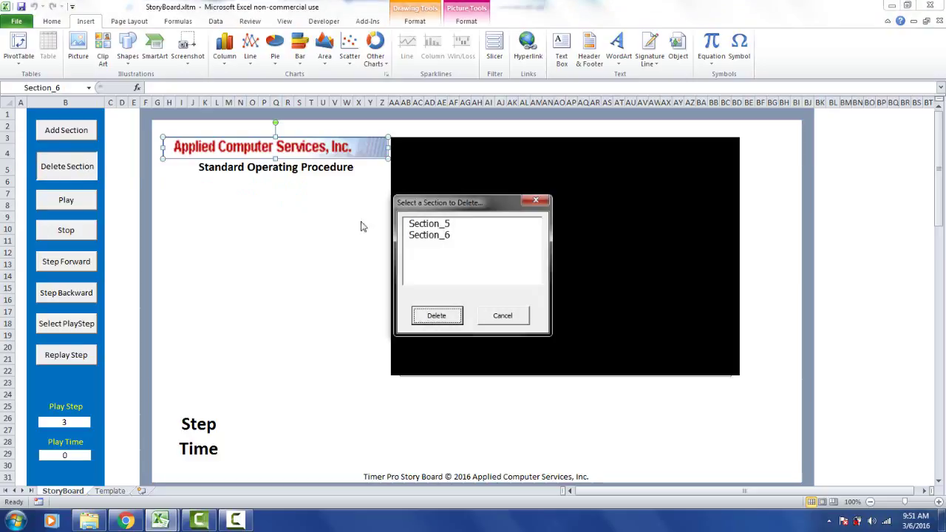
pyautogui.click(434, 234)
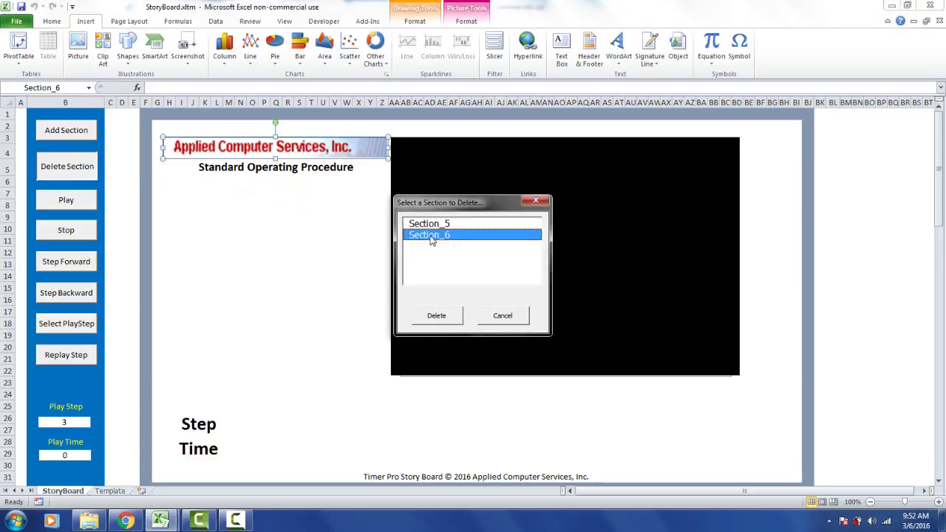
pyautogui.click(436, 316)
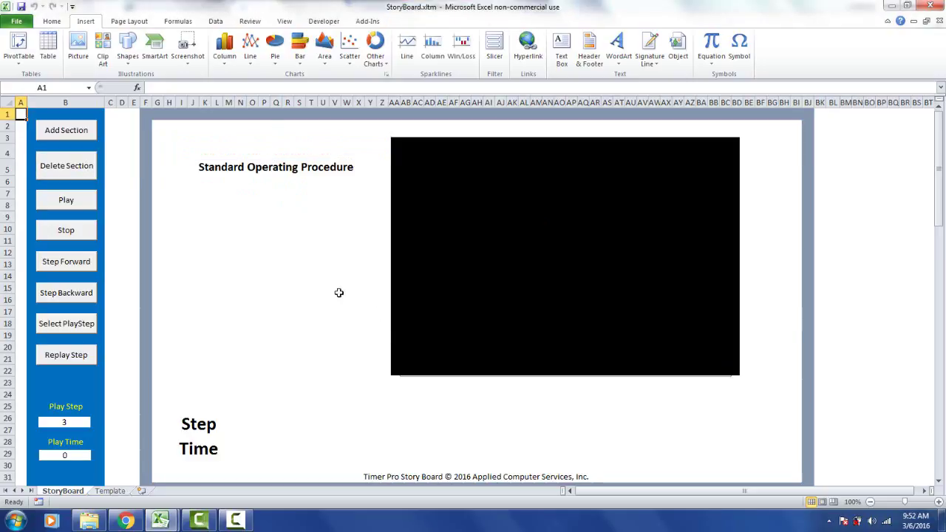
# - Clear the Standard Operating Procedure caption in I5 and the Step Time caption in I26
pyautogui.click(270, 169)
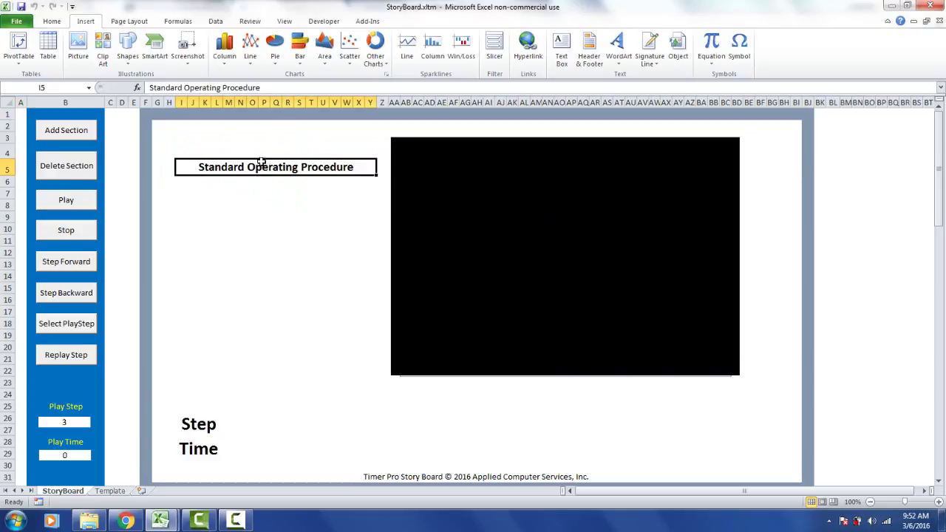
pyautogui.moveTo(268, 88); pyautogui.dragTo(148, 88)
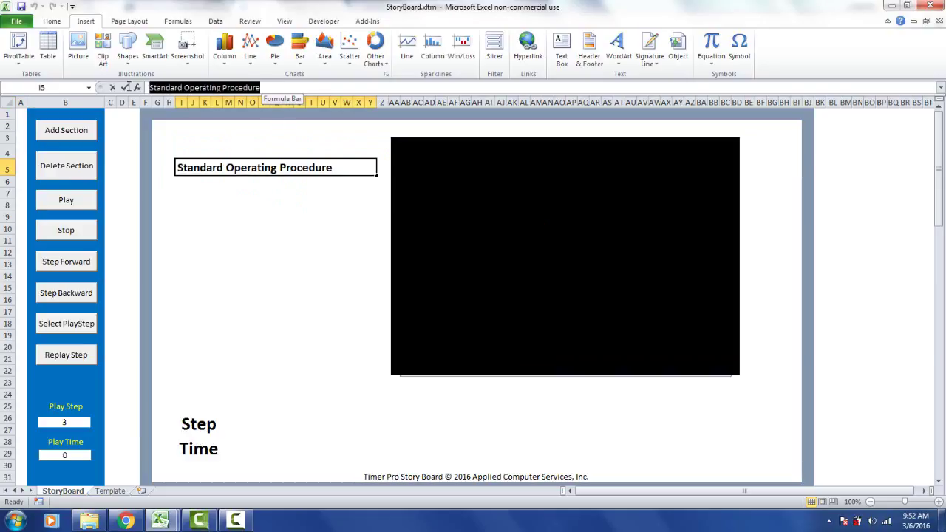
pyautogui.press('Delete')
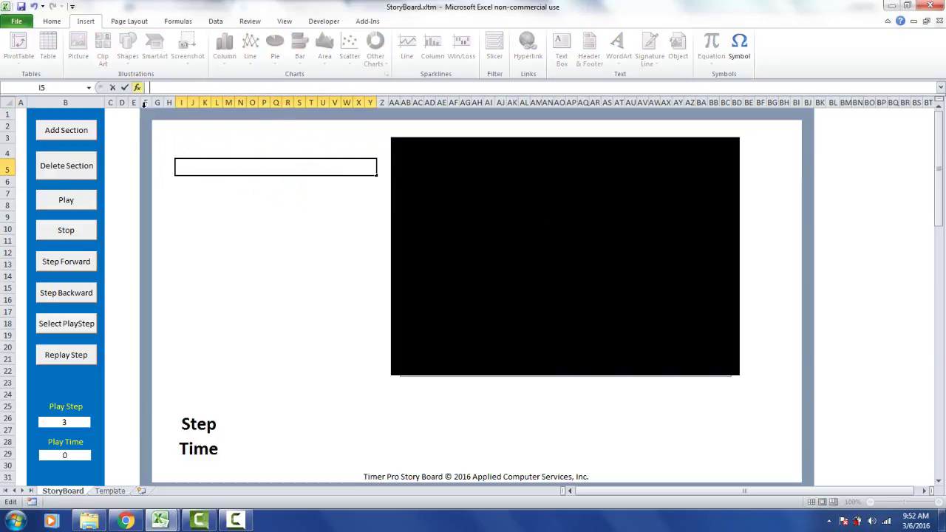
pyautogui.click(216, 434)
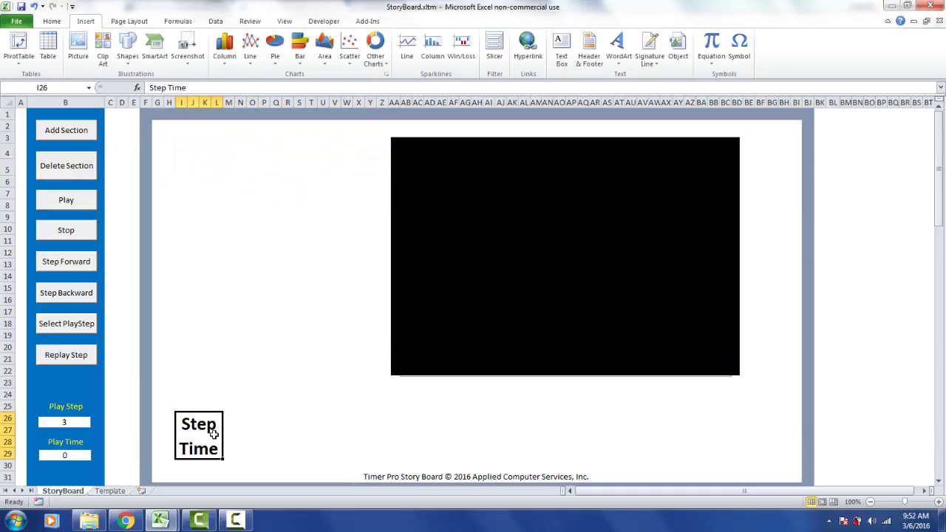
pyautogui.press('Delete')
# - Turn off Wrap text and Merge cells for cell I26 in Format Cells alignment
pyautogui.rightClick(210, 432)
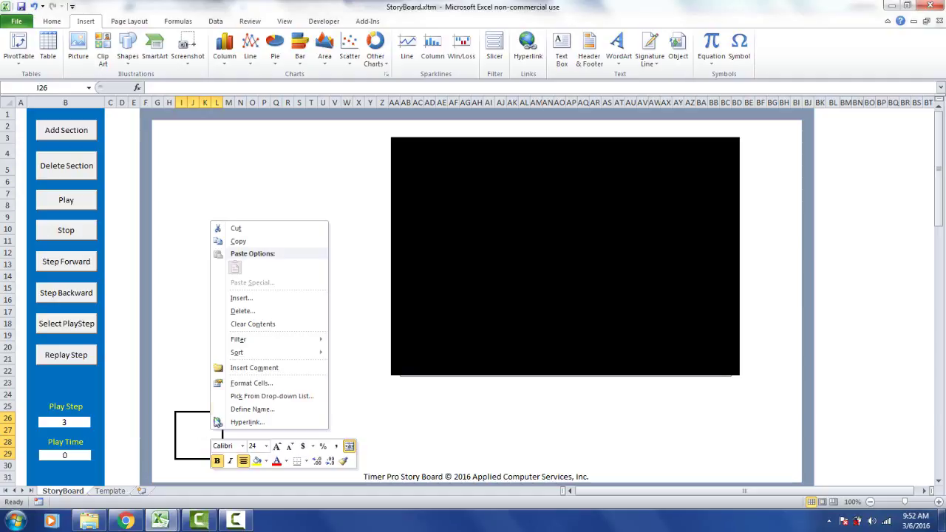
pyautogui.click(239, 384)
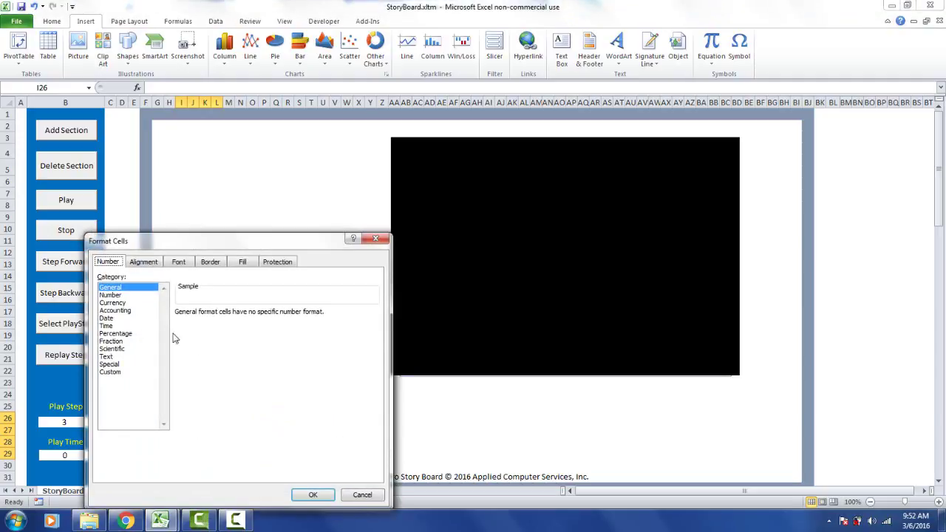
pyautogui.click(145, 263)
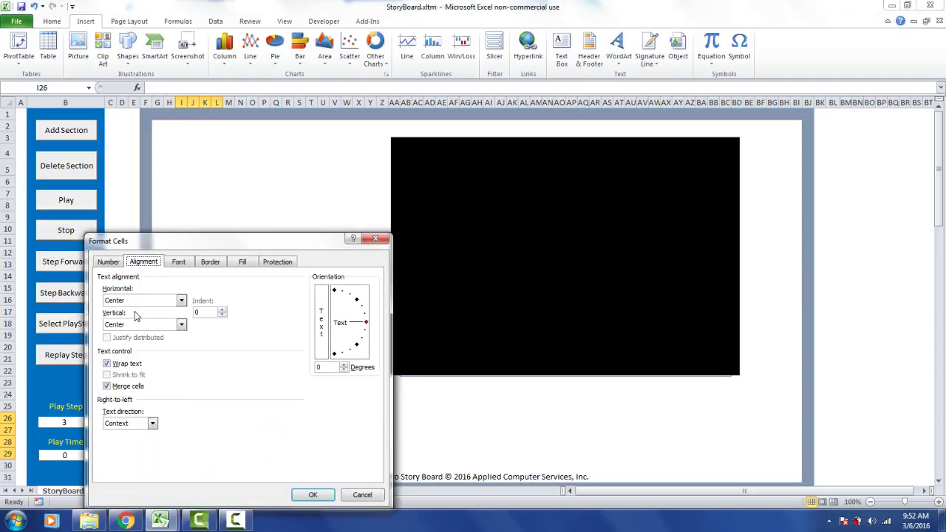
pyautogui.click(107, 364)
pyautogui.click(106, 386)
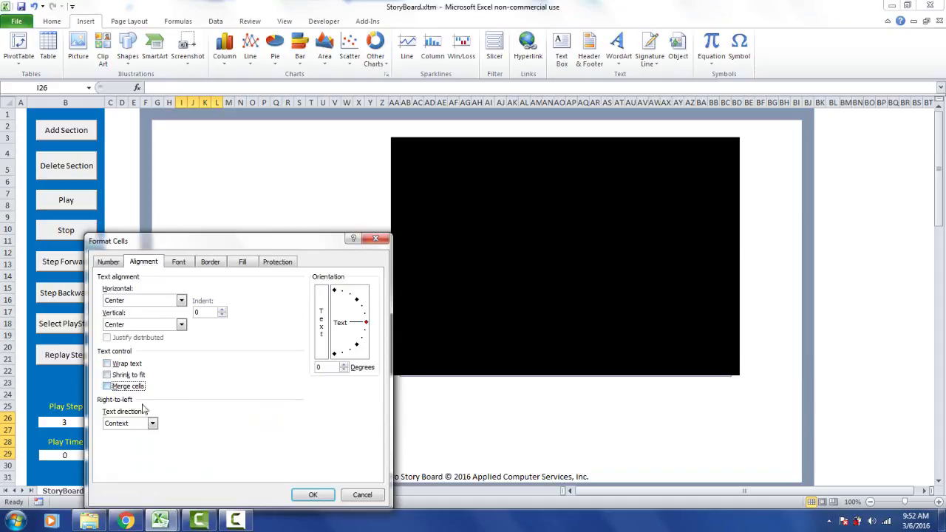
pyautogui.click(300, 495)
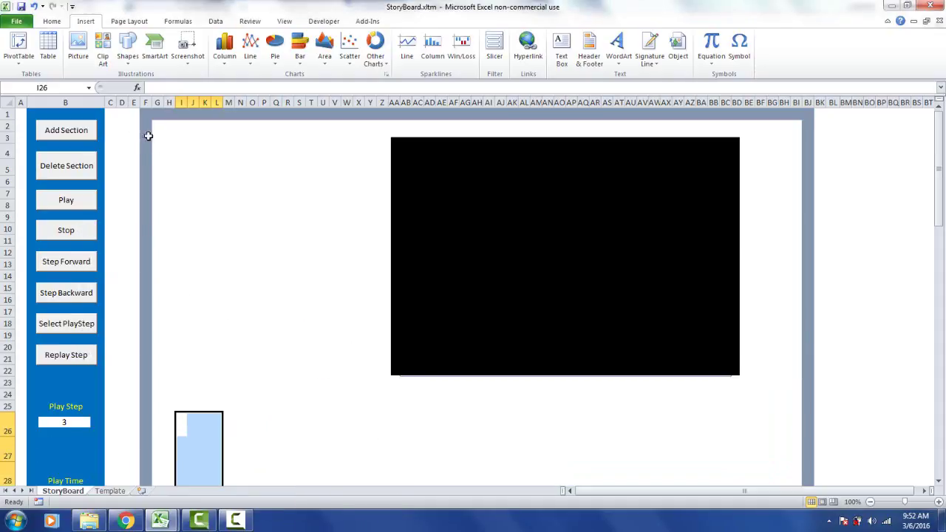
# - Cancel the Delete Section dialog and turn on Design Mode from the Developer tab
pyautogui.click(77, 170)
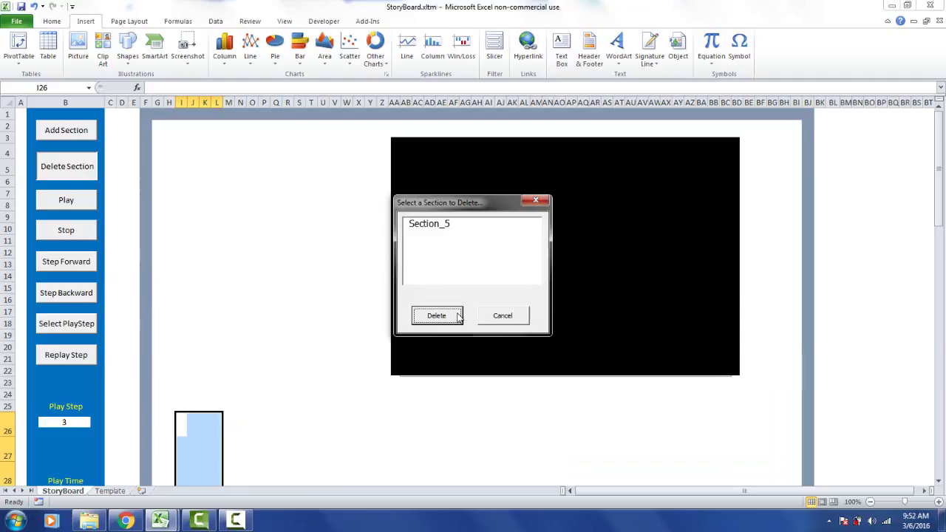
pyautogui.click(501, 317)
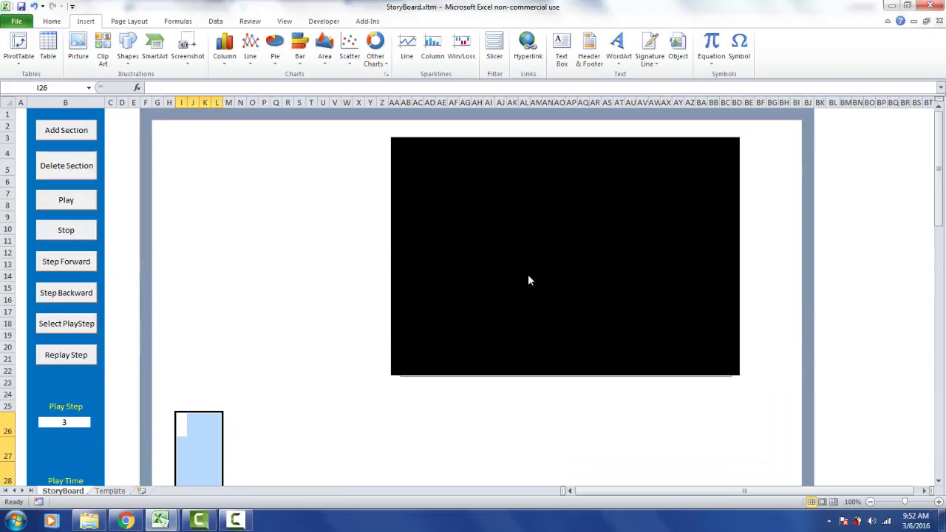
pyautogui.click(323, 23)
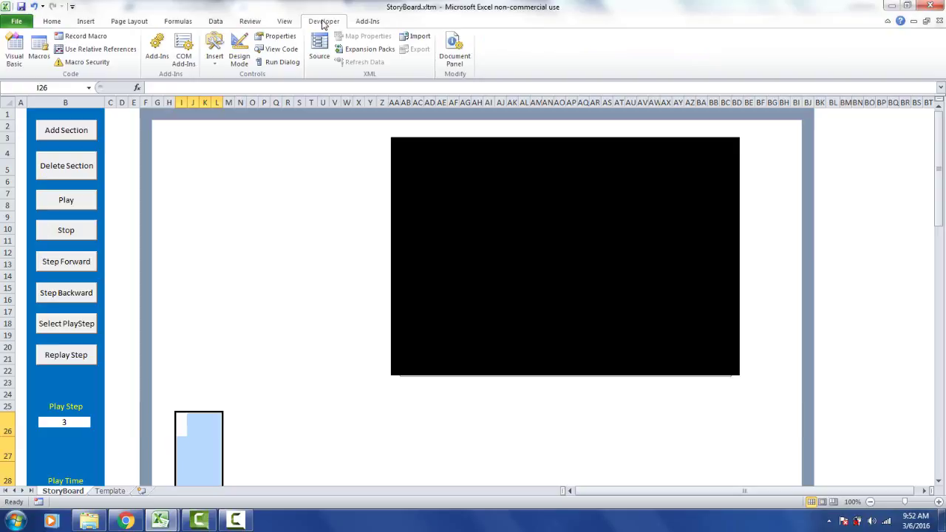
pyautogui.click(239, 52)
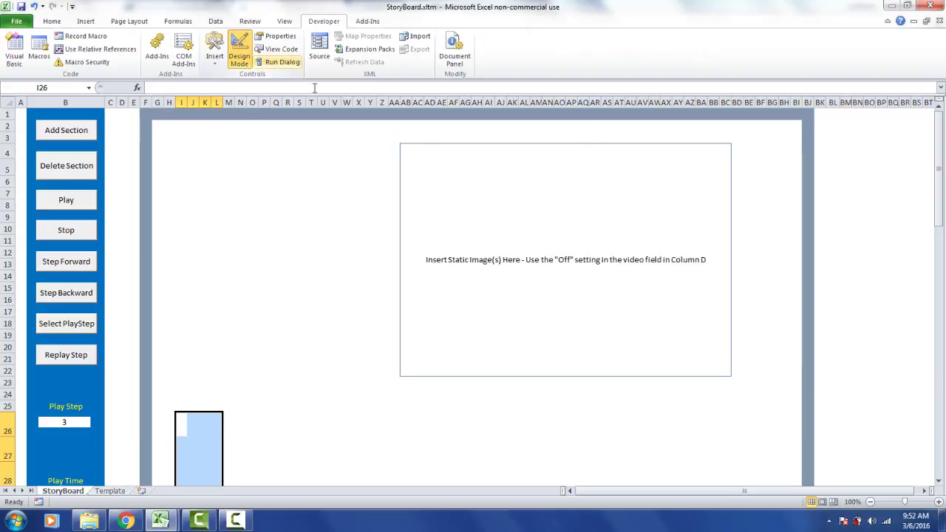
# - Drag the Section_5 placeholder up and left over the black video panel, checking the layout
pyautogui.click(496, 256)
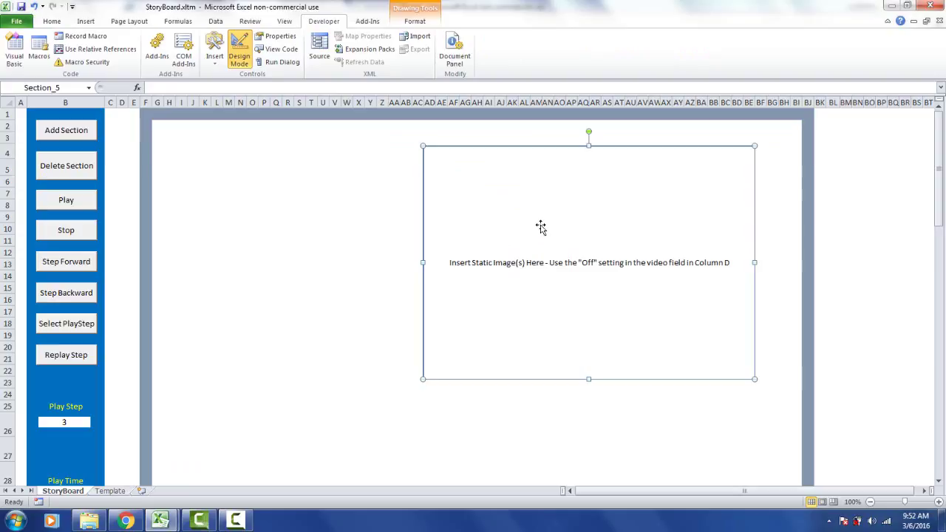
pyautogui.click(239, 54)
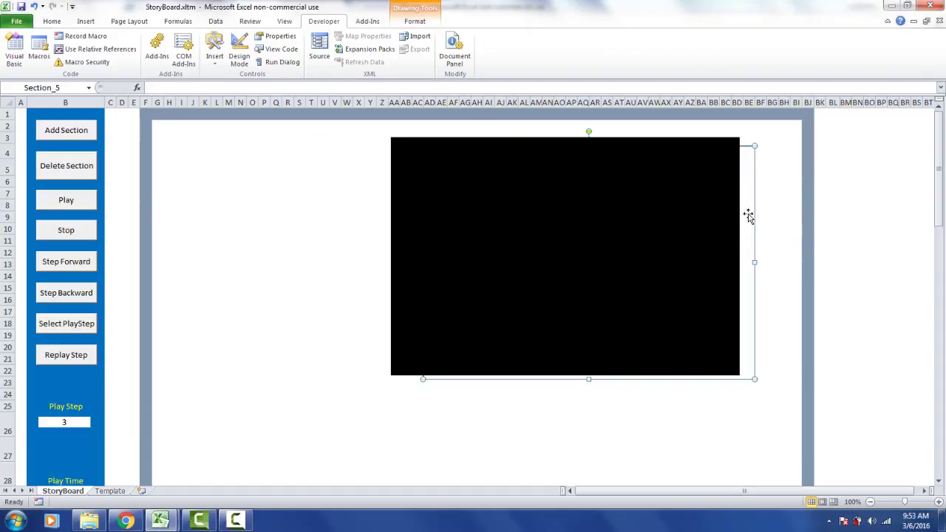
pyautogui.click(238, 53)
pyautogui.moveTo(504, 217); pyautogui.dragTo(481, 205)
pyautogui.click(238, 54)
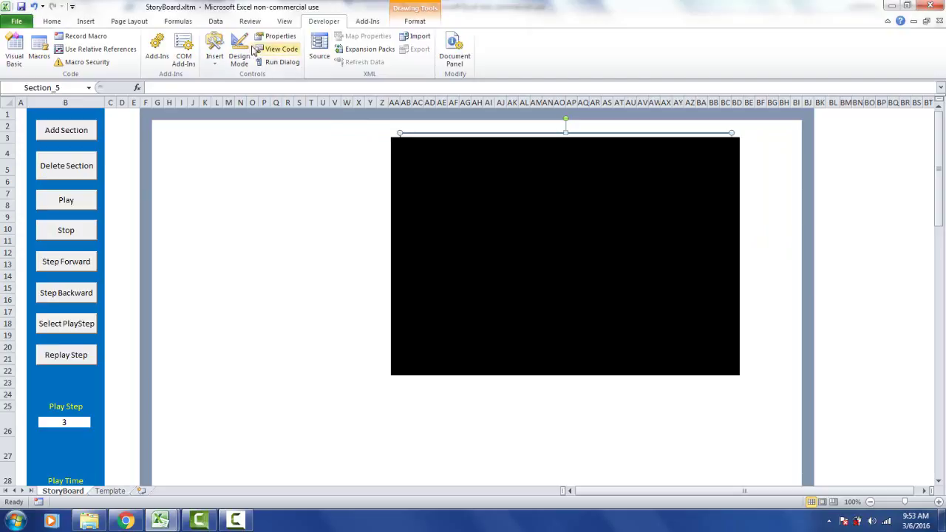
pyautogui.click(241, 51)
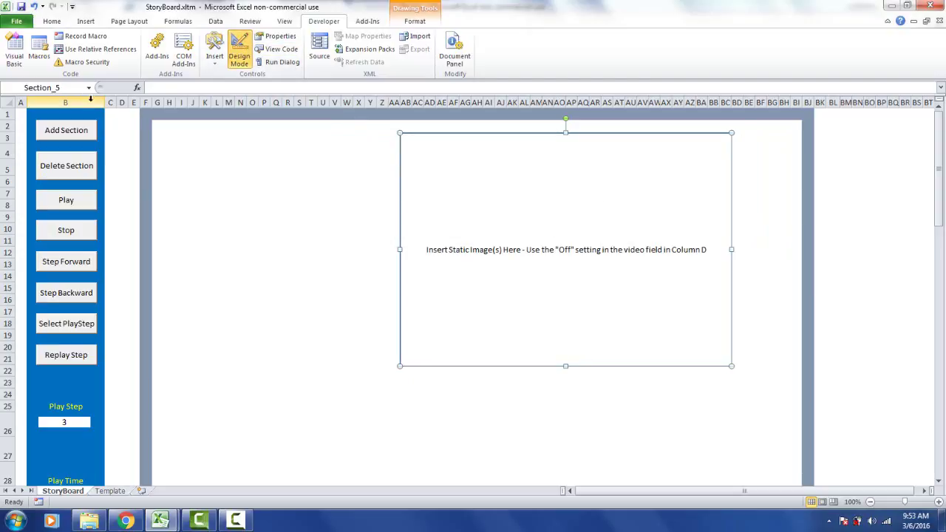
# - Delete Section_5 and switch Design Mode off, leaving just the black video panel
pyautogui.click(70, 172)
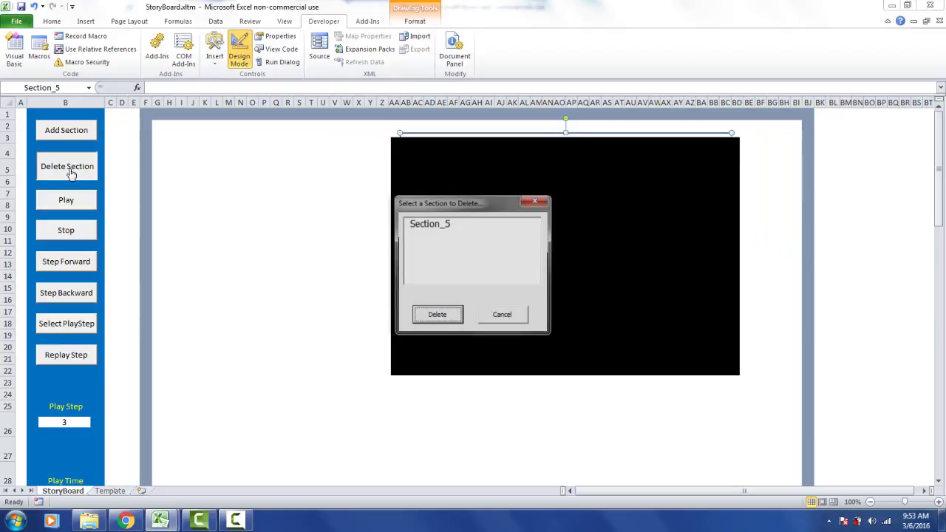
pyautogui.click(420, 224)
pyautogui.click(437, 317)
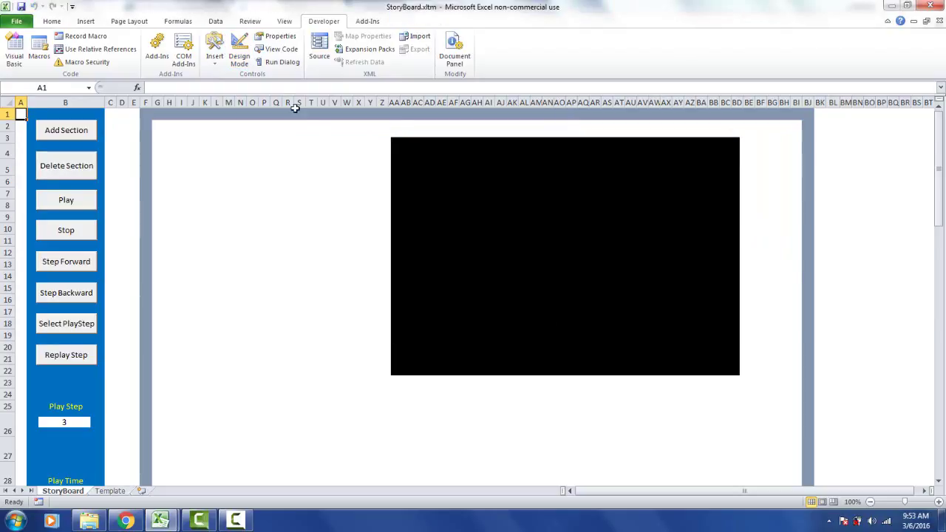
pyautogui.click(240, 56)
pyautogui.click(241, 56)
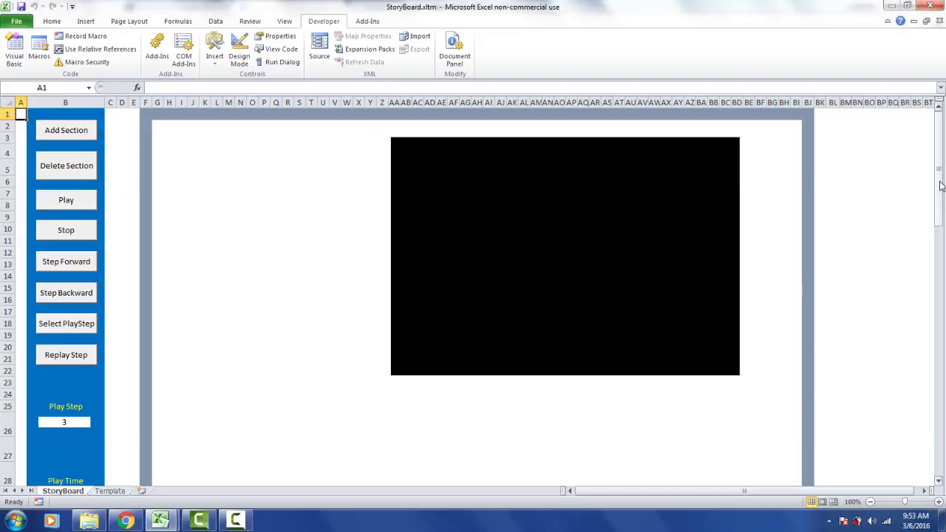
# - Erase the copyright footer text from cell G31
pyautogui.moveTo(938, 184); pyautogui.dragTo(943, 215)
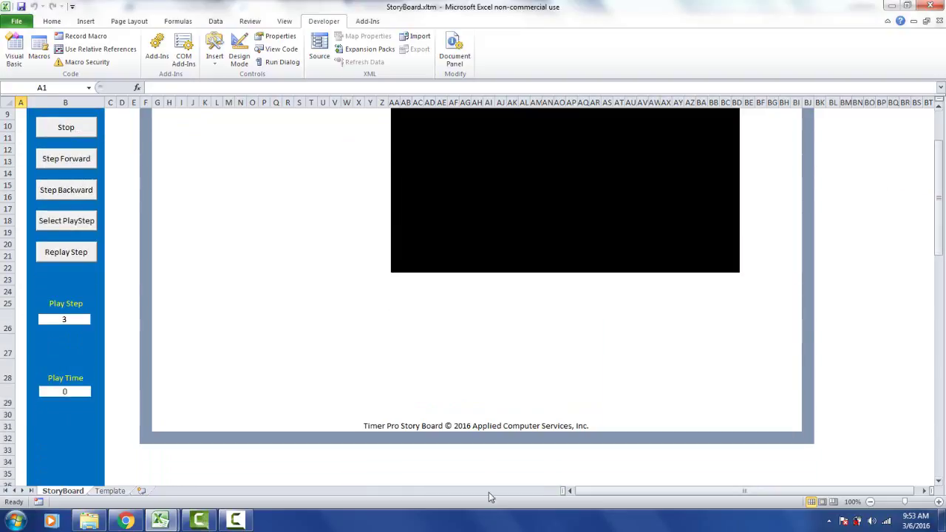
pyautogui.click(438, 426)
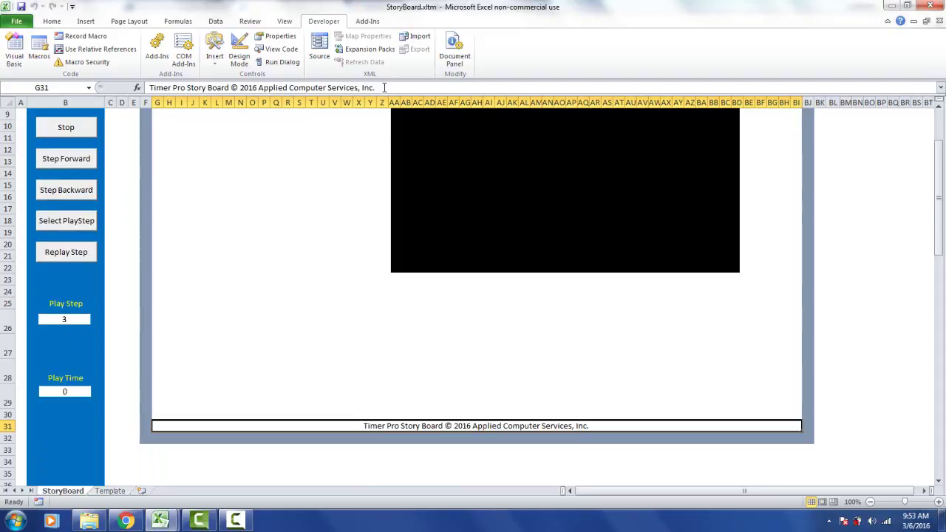
pyautogui.moveTo(383, 88); pyautogui.dragTo(137, 87)
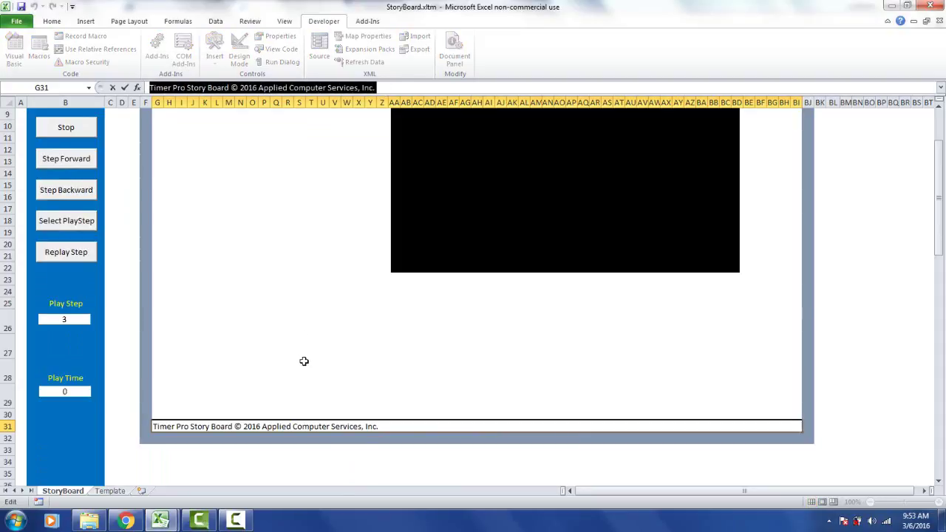
pyautogui.press('Delete')
pyautogui.click(198, 426)
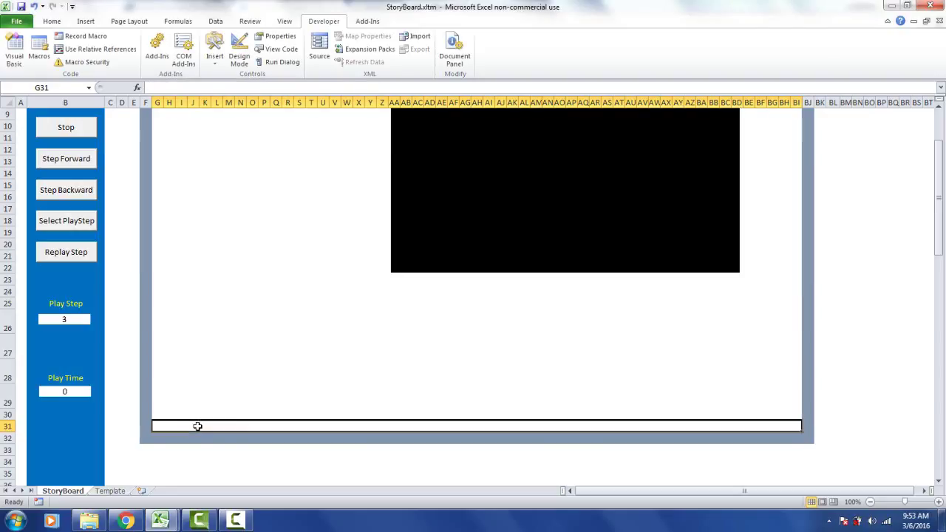
# - Unmerge the row 31 footer cells through Format Cells alignment settings
pyautogui.rightClick(211, 426)
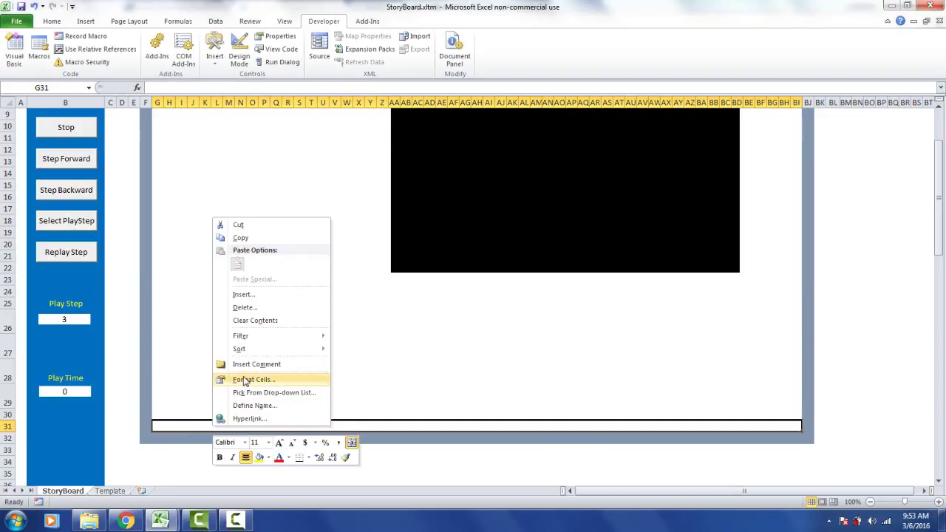
pyautogui.click(244, 381)
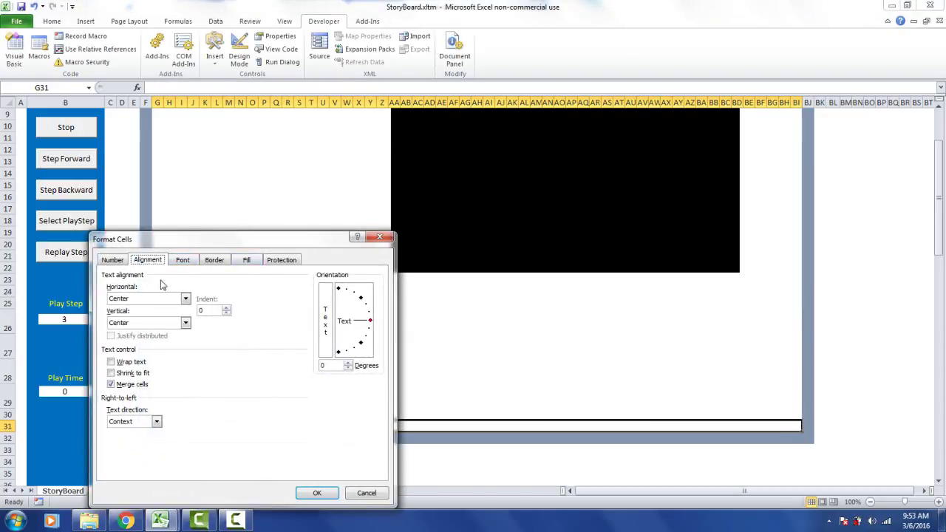
pyautogui.click(112, 385)
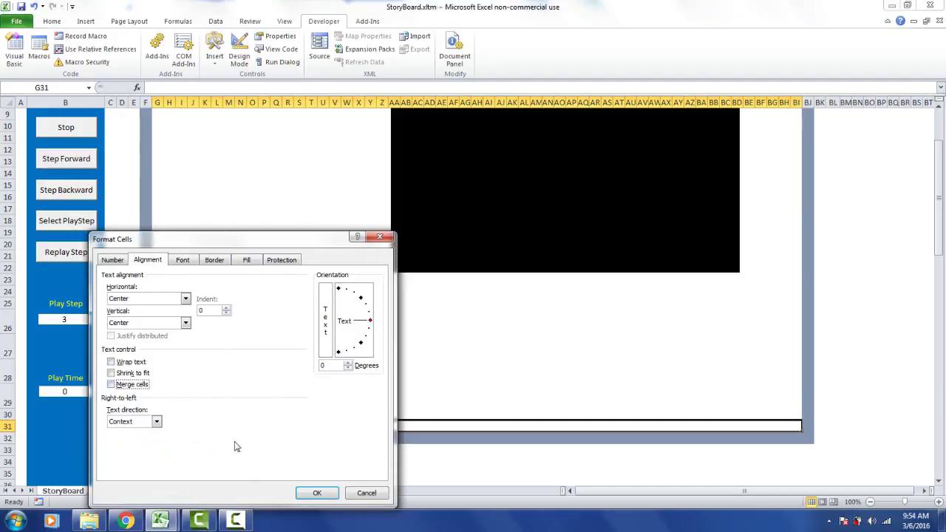
pyautogui.click(317, 493)
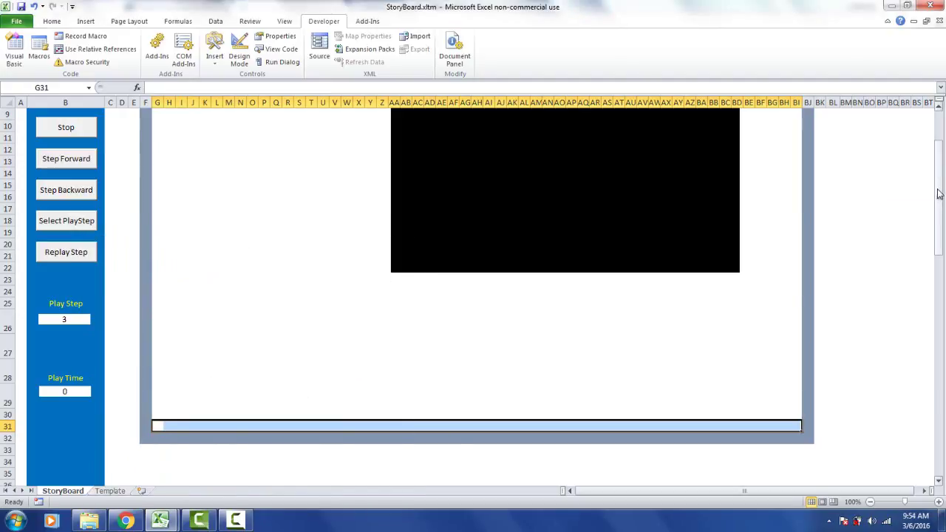
pyautogui.moveTo(939, 194); pyautogui.dragTo(939, 183)
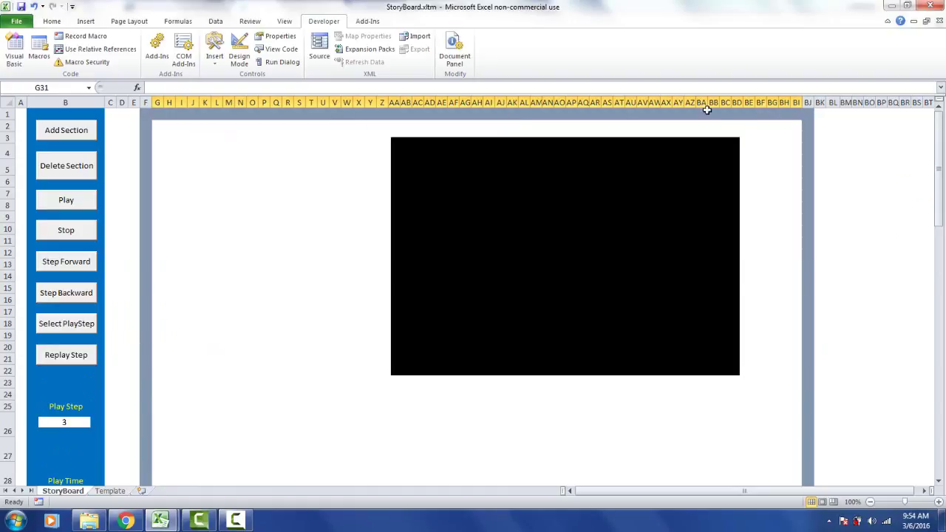